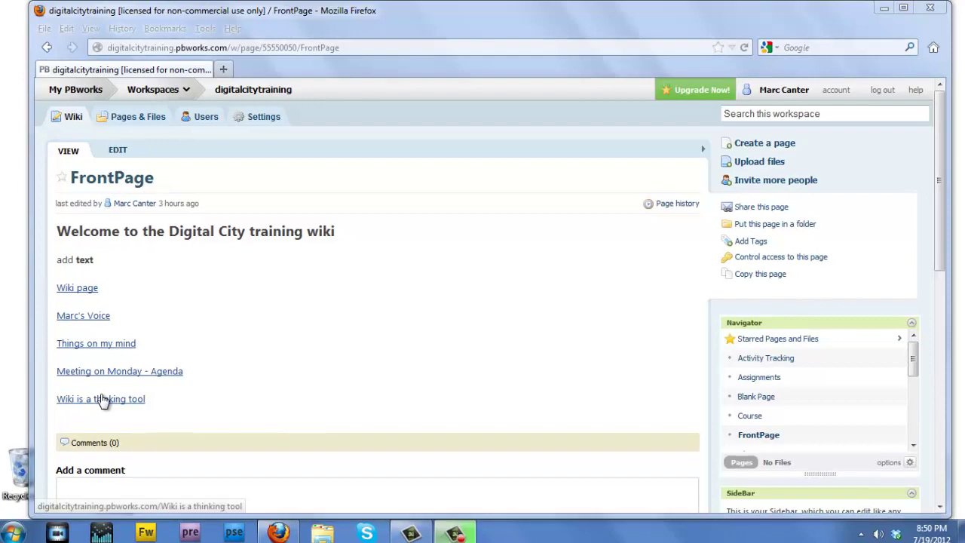
Step: Go through Wiki is a thinking tool to the Idea 2 page and create the new page behind its Photos here link
left_click(88, 411)
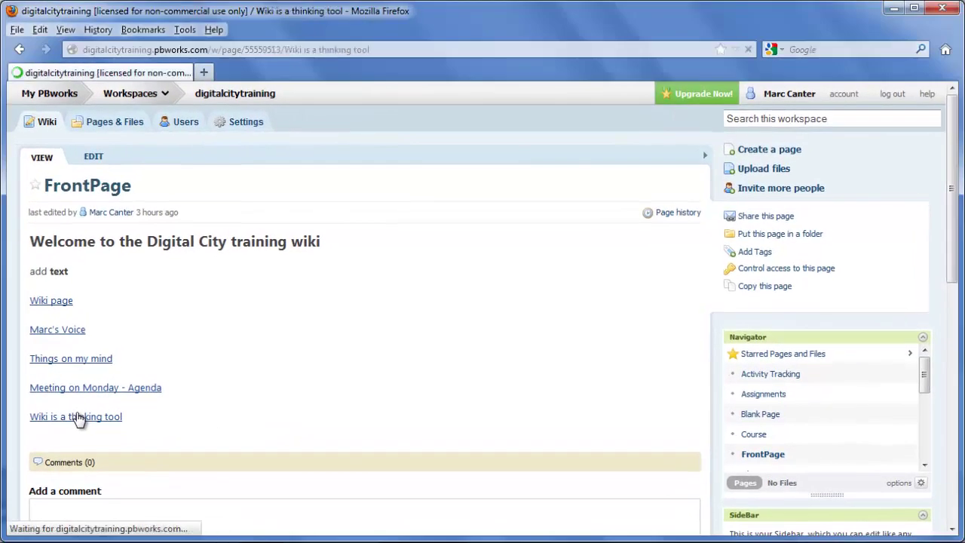
left_click(50, 356)
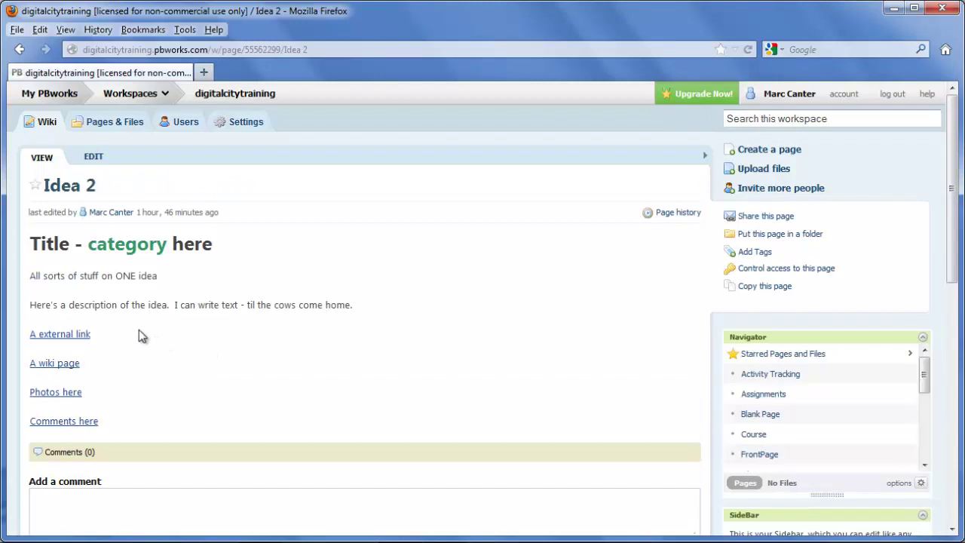
left_click(70, 394)
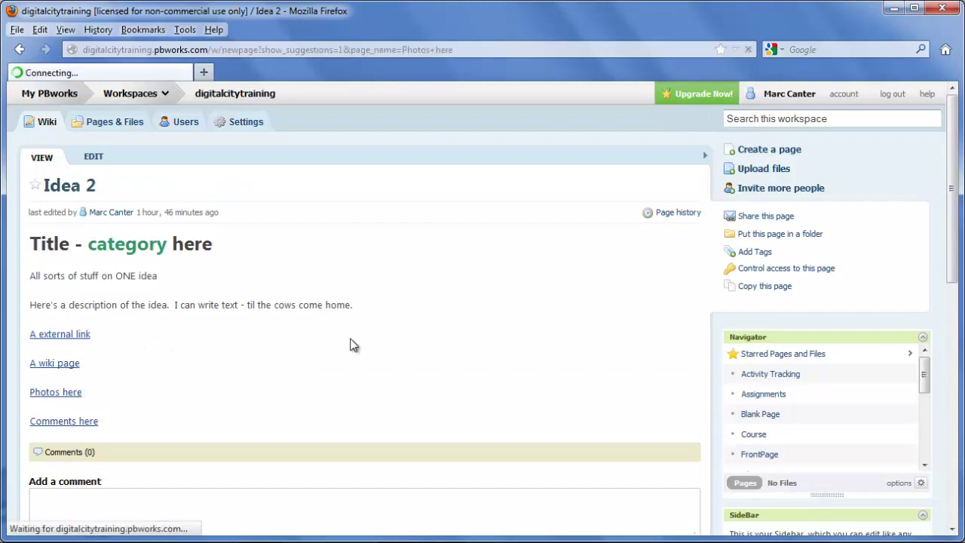
left_click(280, 329)
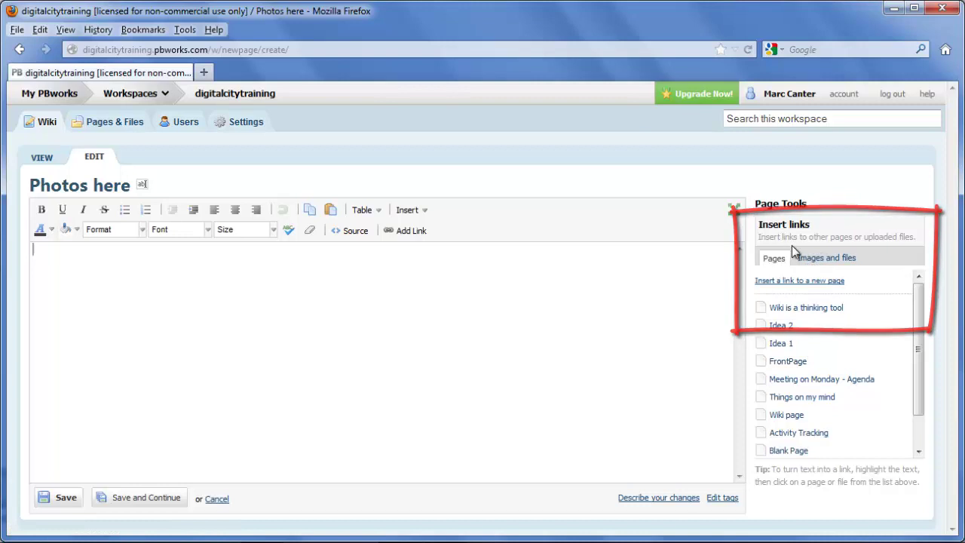
Step: Upload the Dalontay cover image from Digital City Courseware > Educational Methodology on the desktop and insert it into the Photos here page
left_click(816, 258)
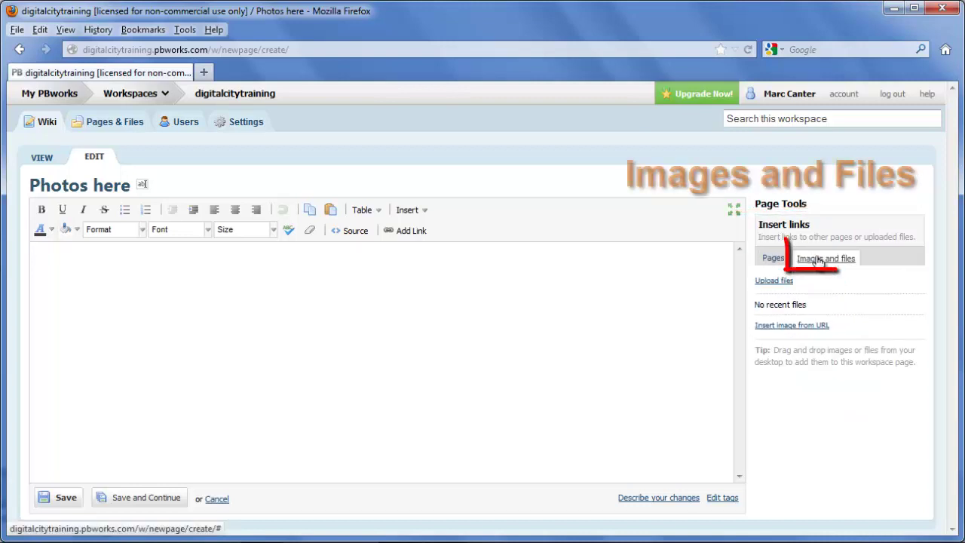
left_click(783, 282)
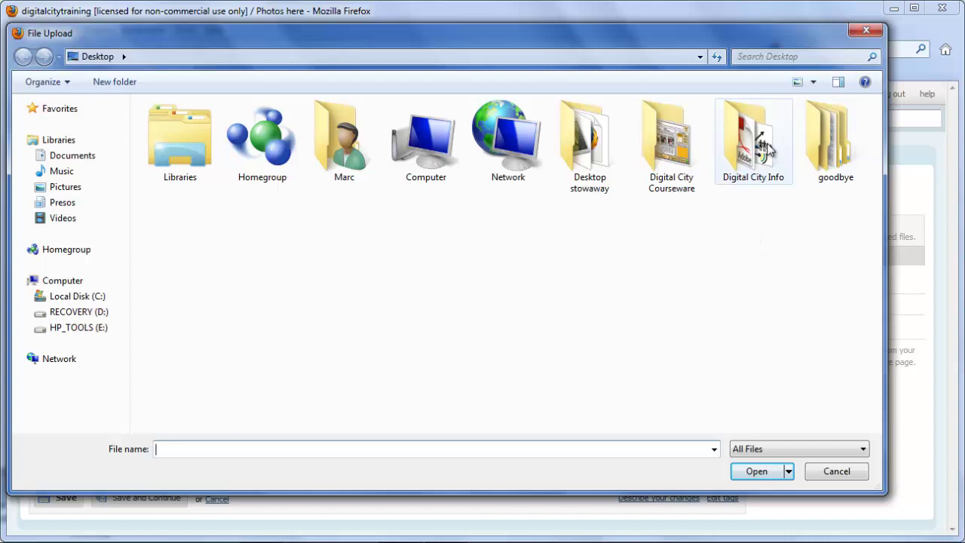
left_click(682, 162)
double_click(682, 162)
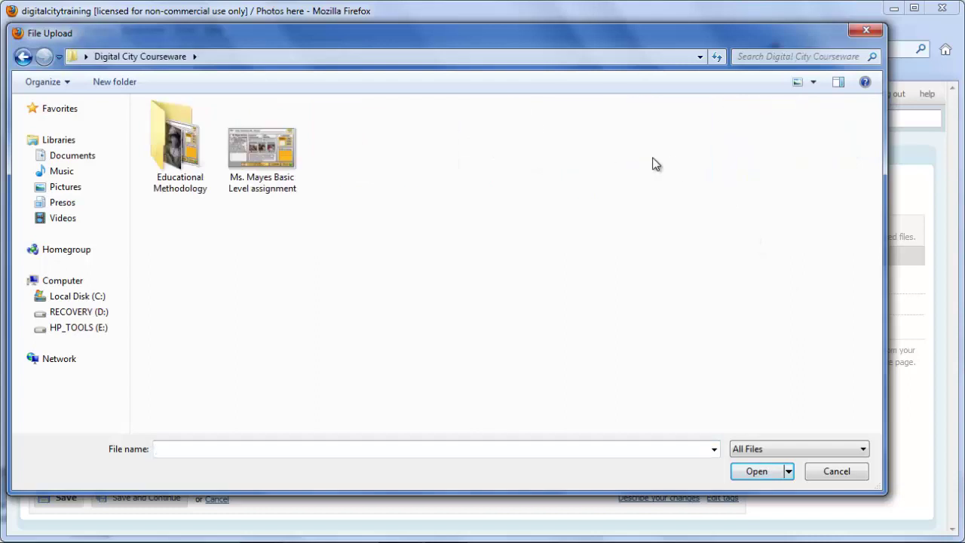
double_click(180, 170)
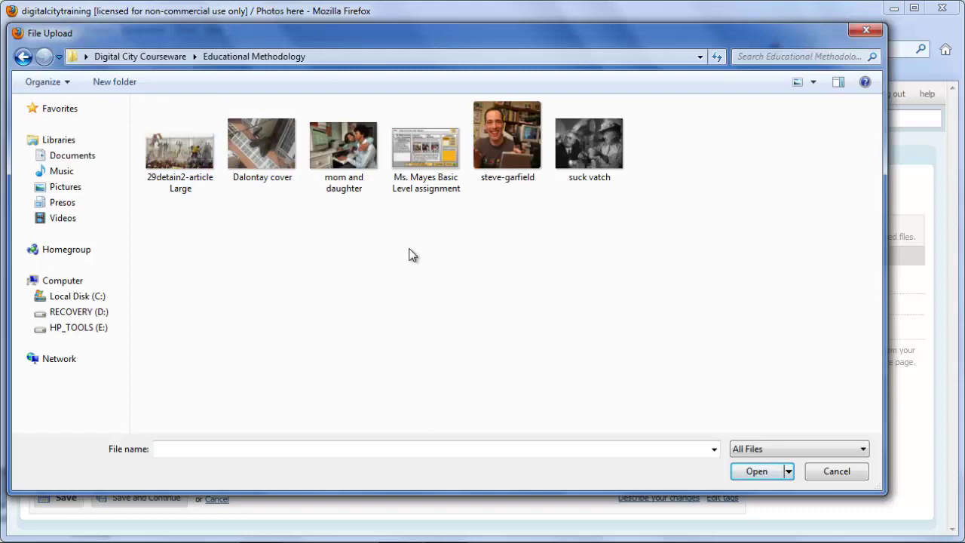
double_click(262, 147)
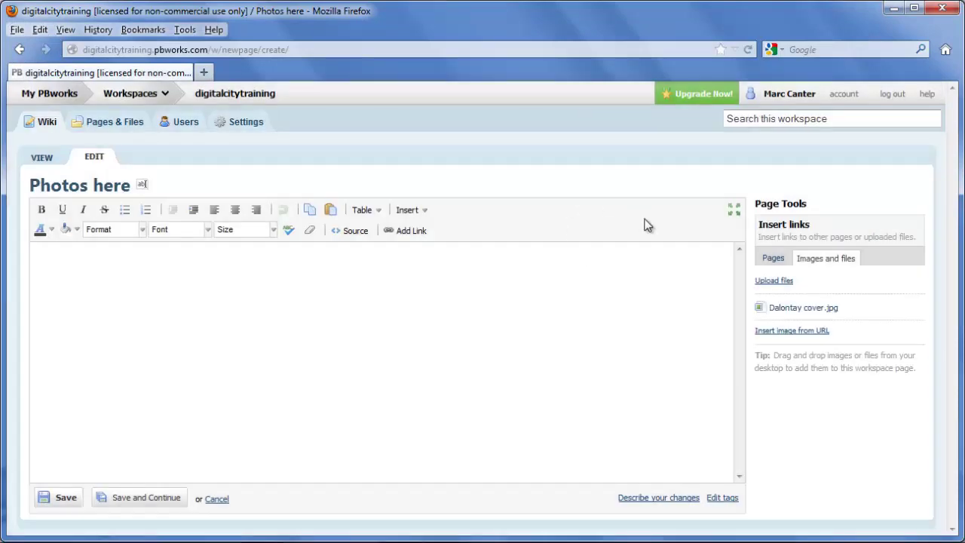
left_click(777, 306)
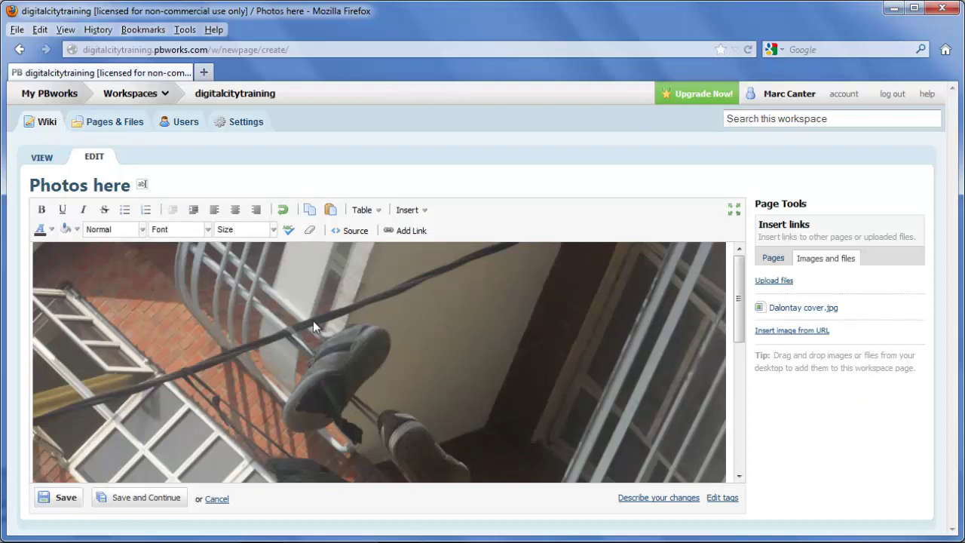
Step: Set the inserted image's width to 500 pixels with its proportions locked and save the image changes
double_click(188, 304)
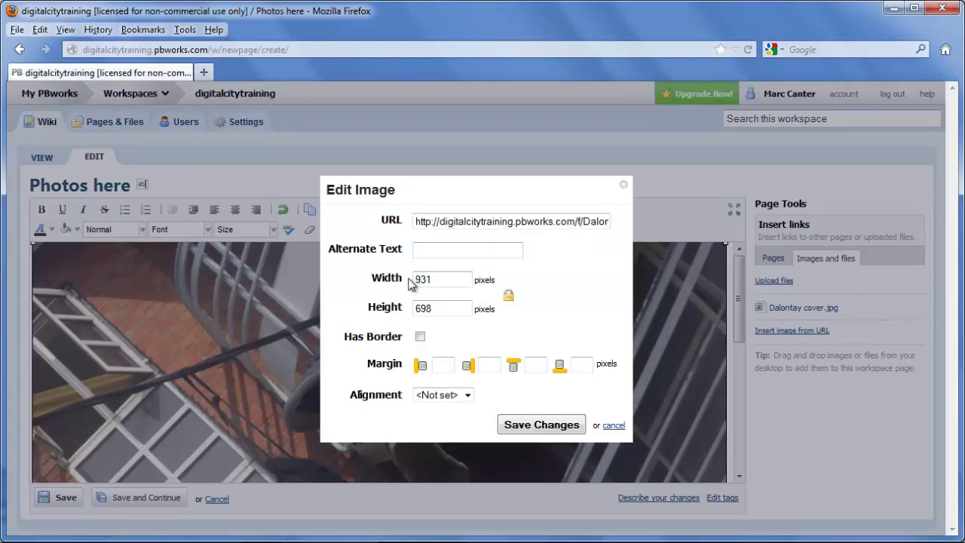
left_click_drag(439, 278, 405, 280)
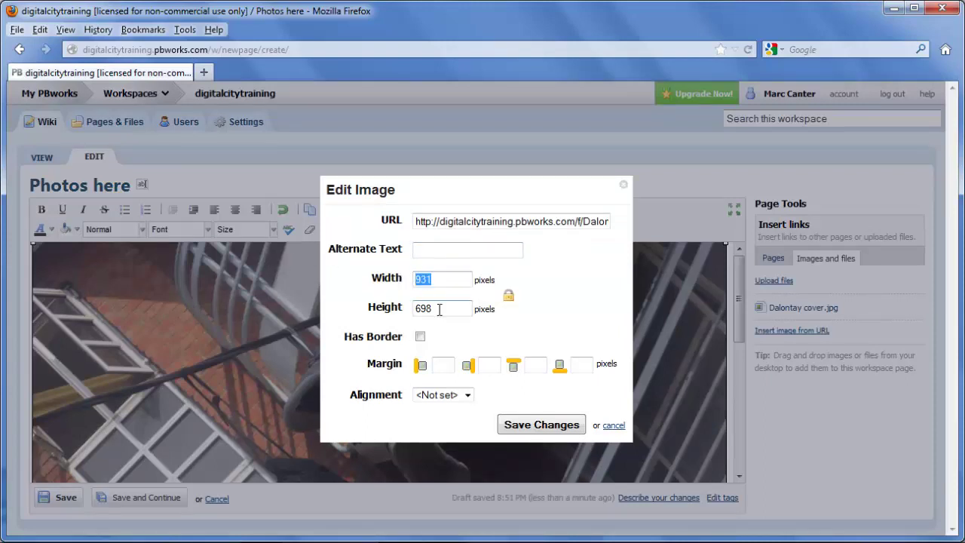
left_click_drag(439, 309, 398, 314)
left_click(433, 279)
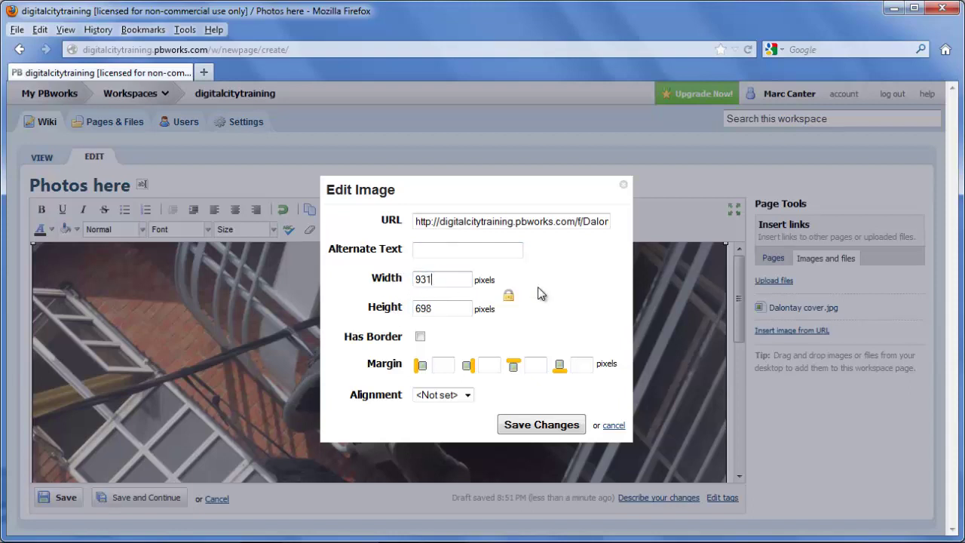
left_click_drag(442, 280, 399, 280)
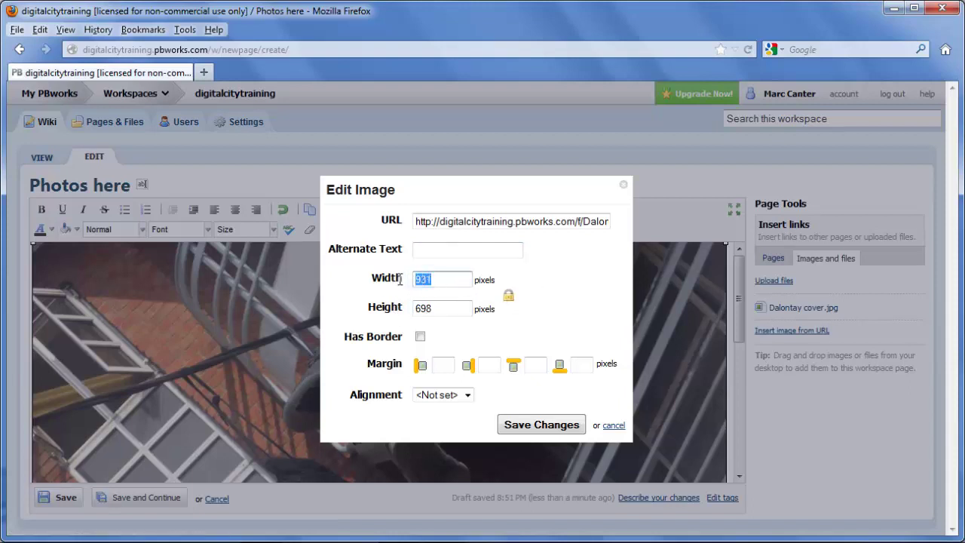
type("500")
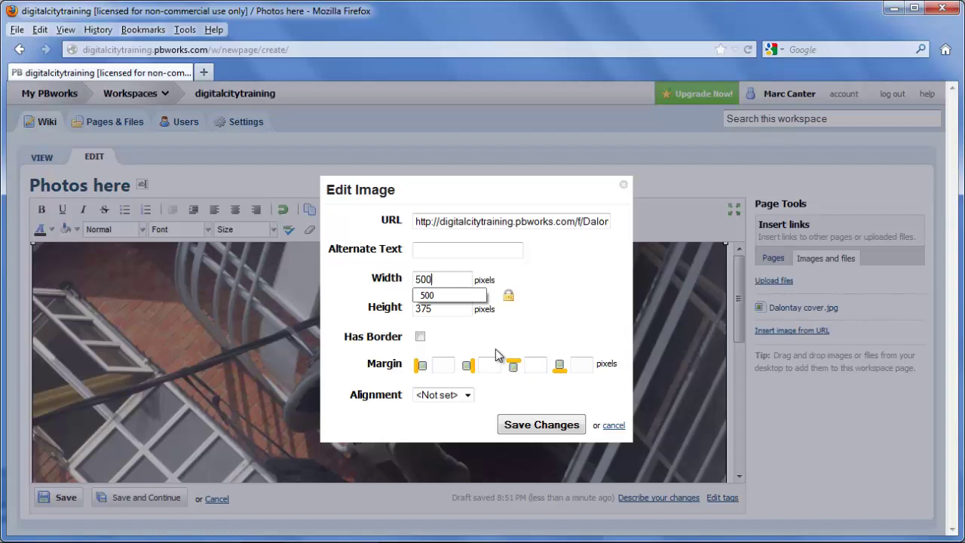
left_click(527, 425)
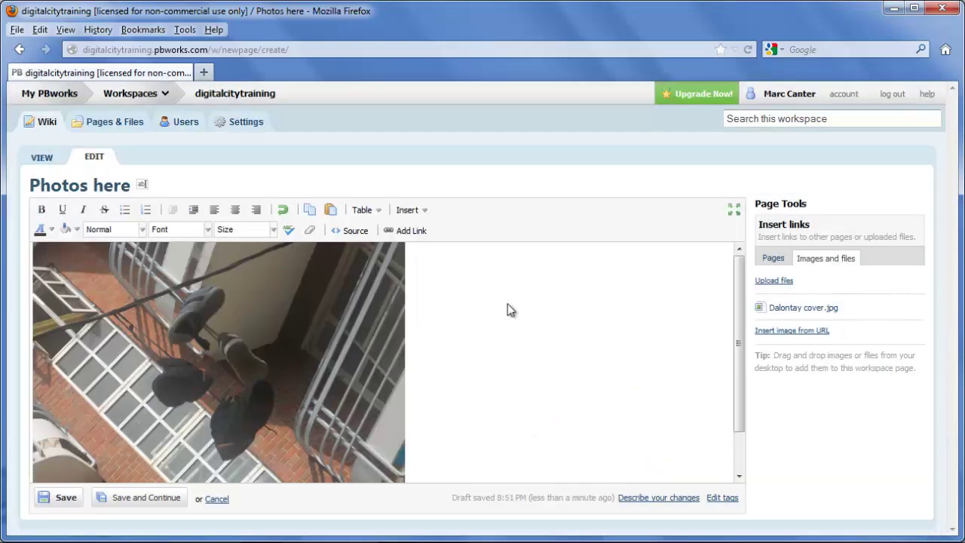
Step: Check the resized image over its full height and save the Photos here page
left_click_drag(742, 344, 744, 382)
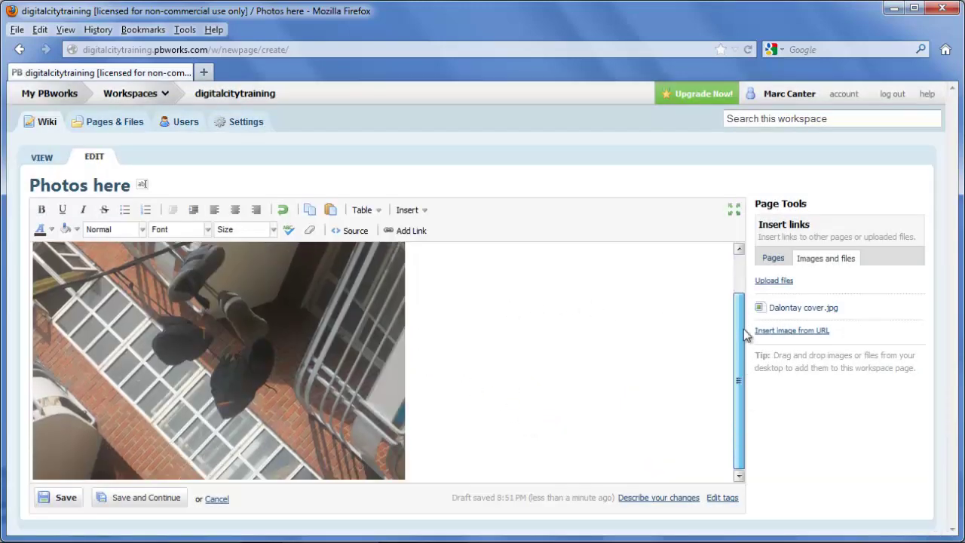
left_click_drag(744, 328, 745, 276)
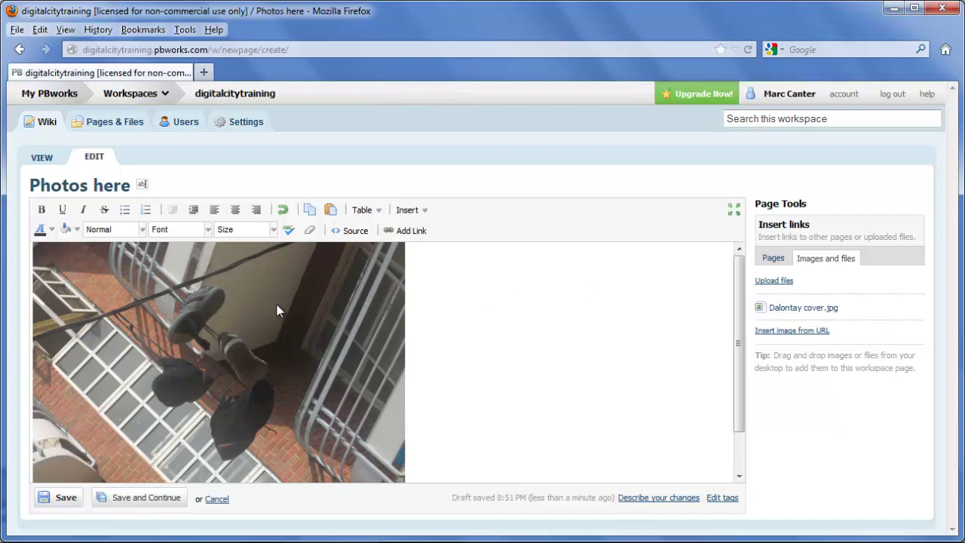
left_click(65, 498)
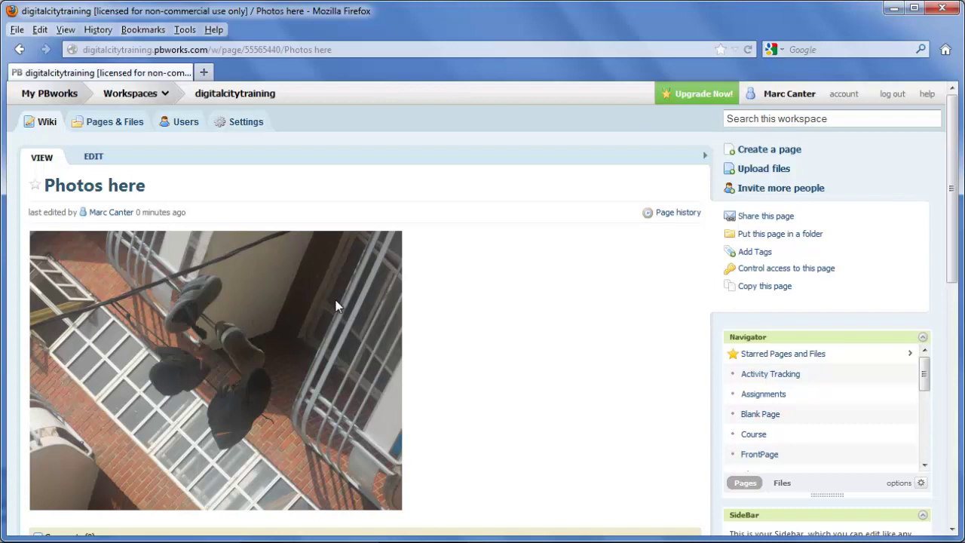
Step: Open the wiki's FrontPage for editing and insert Dalontay cover.jpg before the welcome heading
left_click(50, 128)
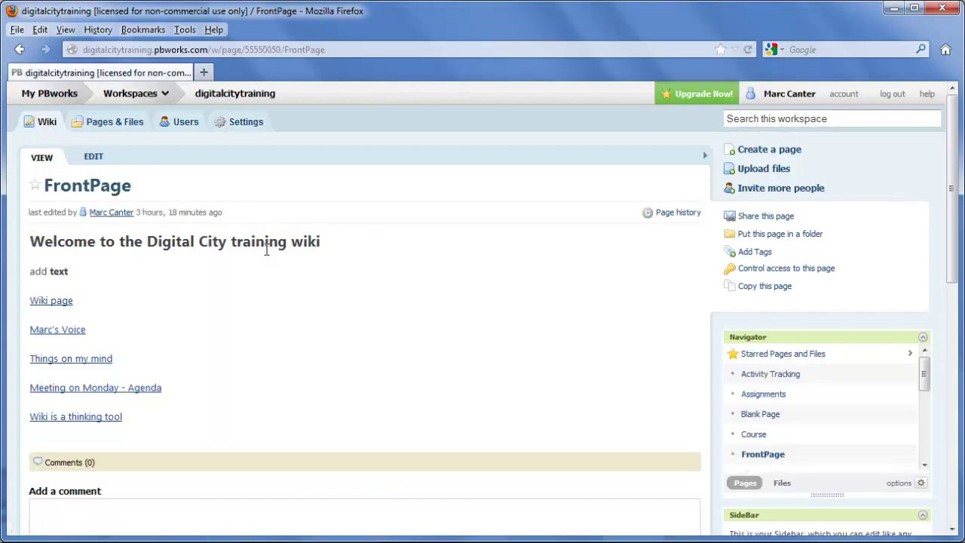
left_click(97, 159)
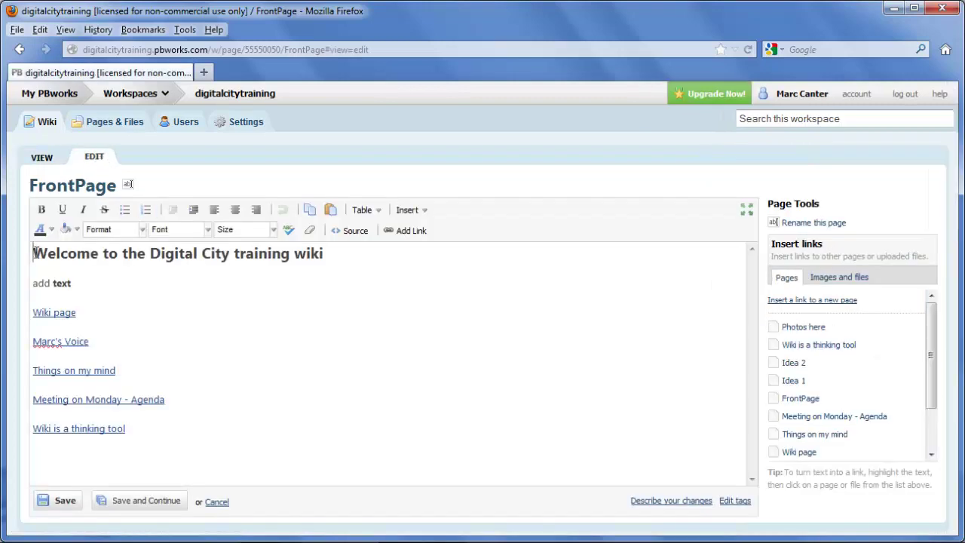
left_click(853, 287)
mouse_move(820, 325)
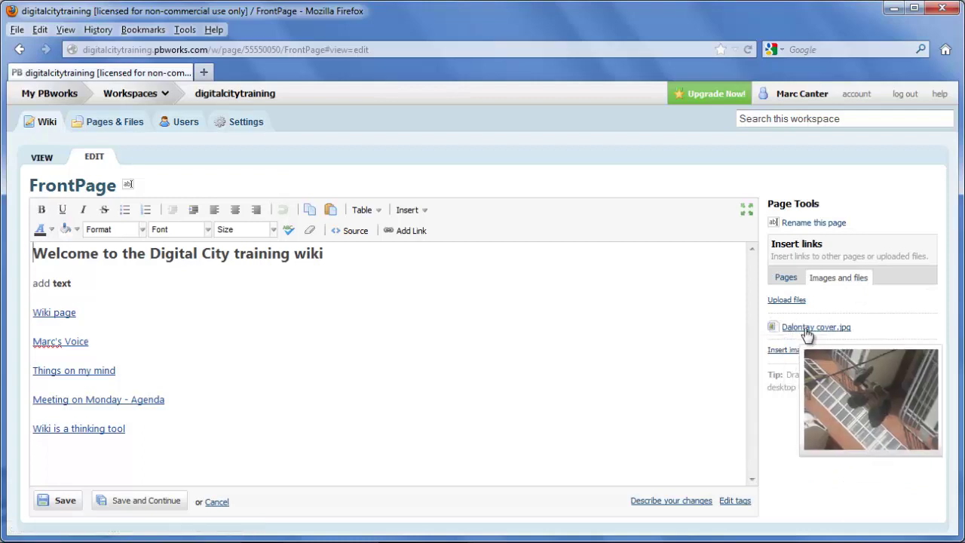
left_click(805, 329)
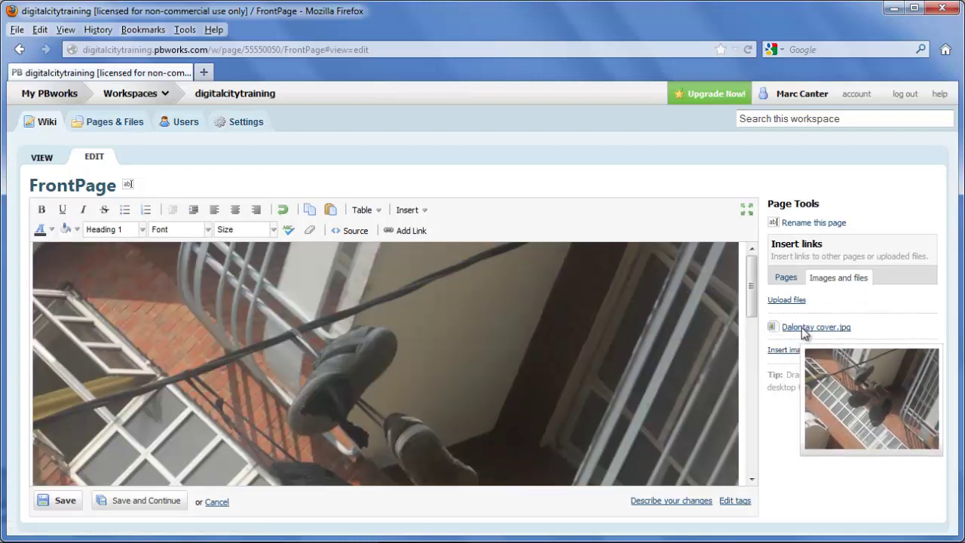
Step: Set the FrontPage image's width to 400 pixels and its alignment to Right, and save the page
left_click(138, 312)
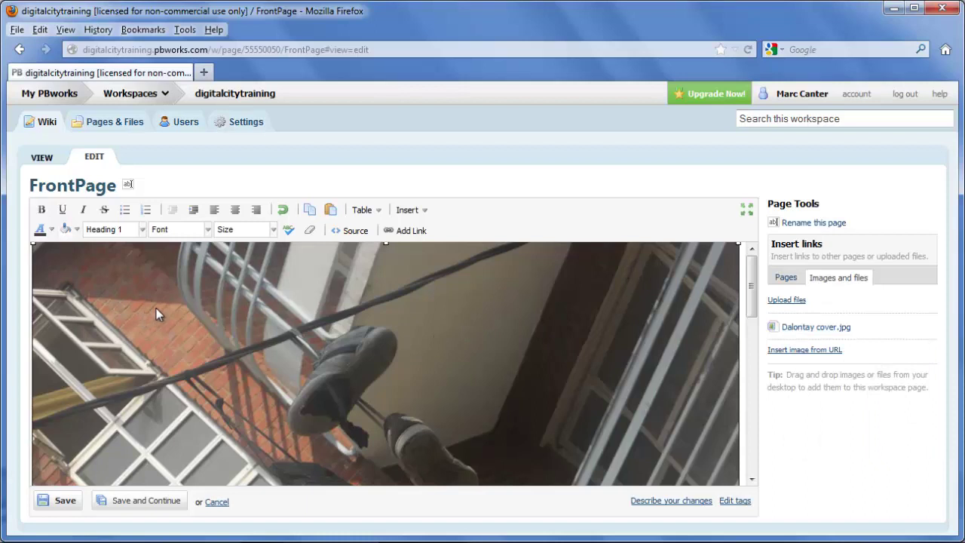
double_click(160, 313)
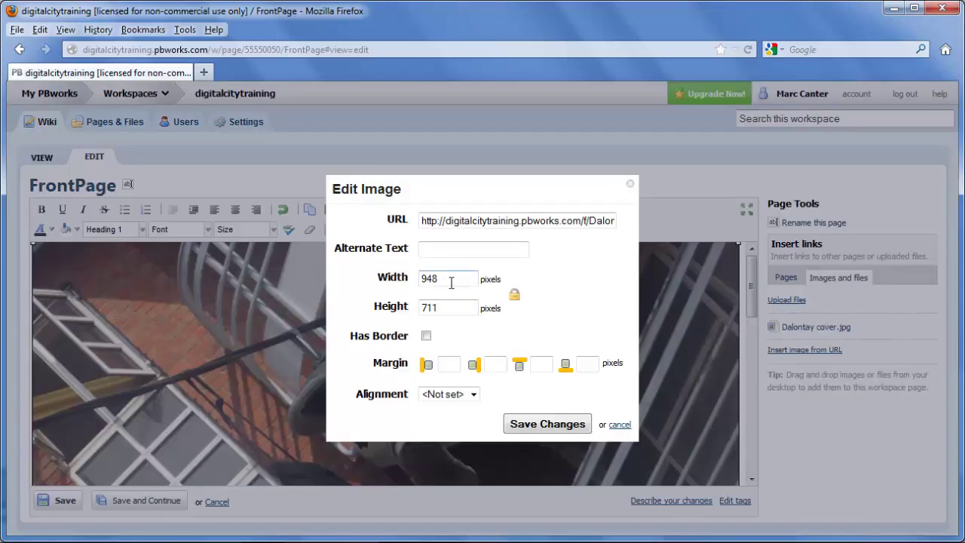
left_click_drag(450, 280, 406, 282)
type("400")
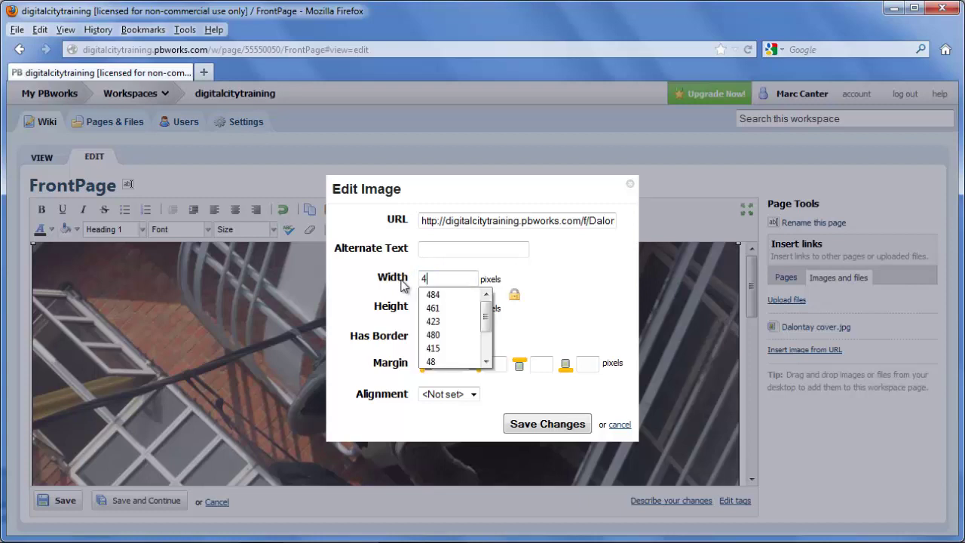
left_click(459, 395)
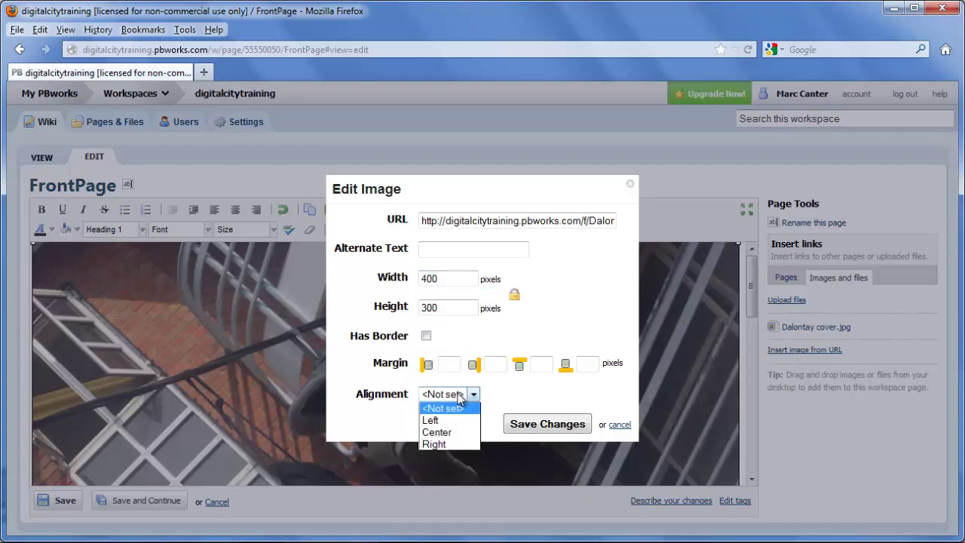
left_click(457, 445)
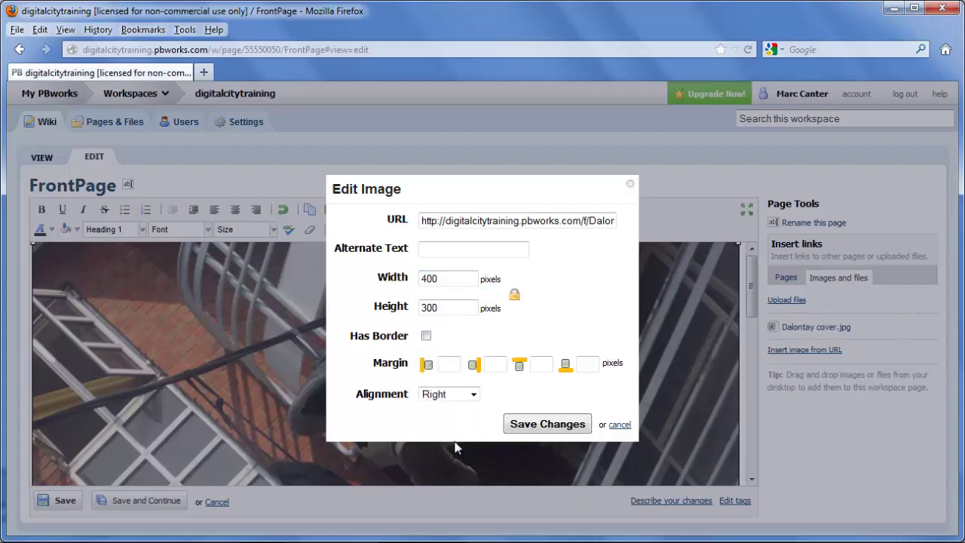
left_click(540, 424)
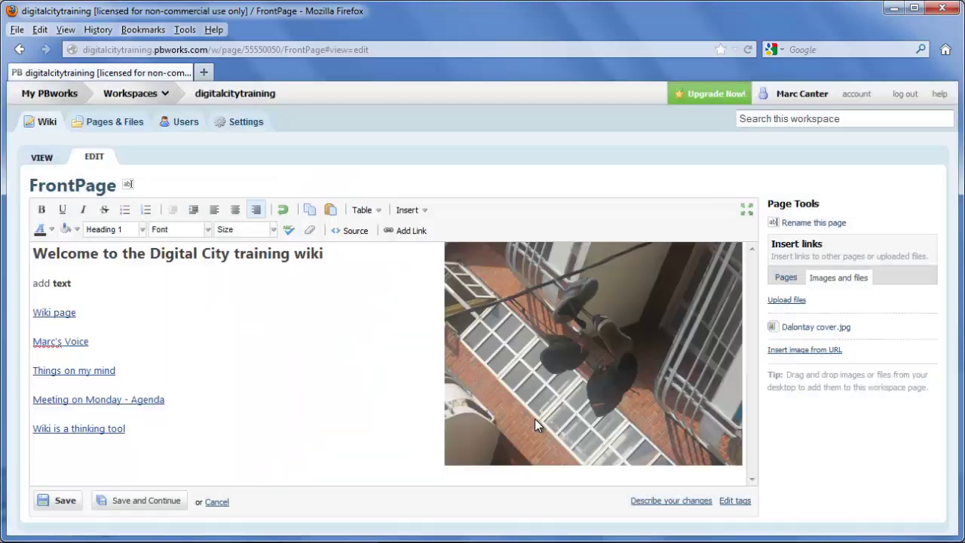
left_click(325, 283)
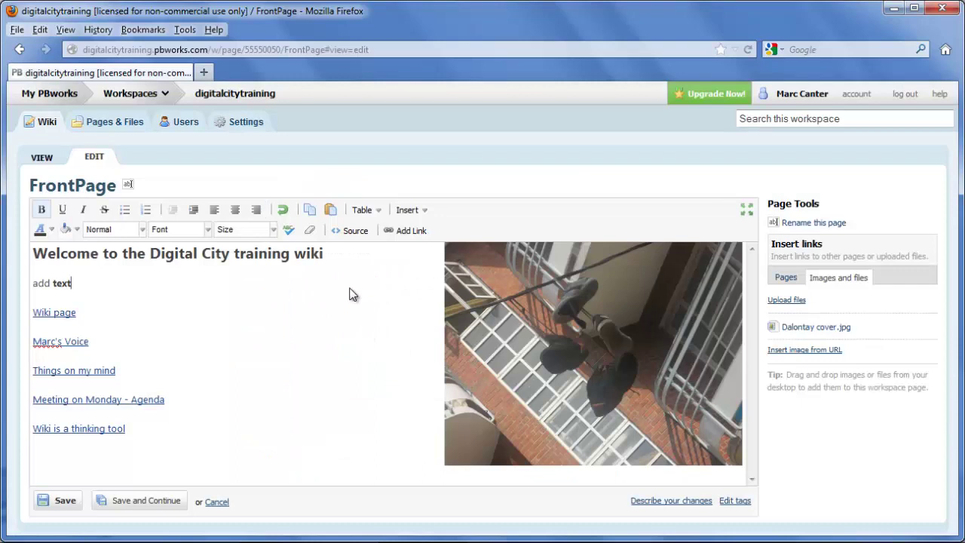
left_click(60, 502)
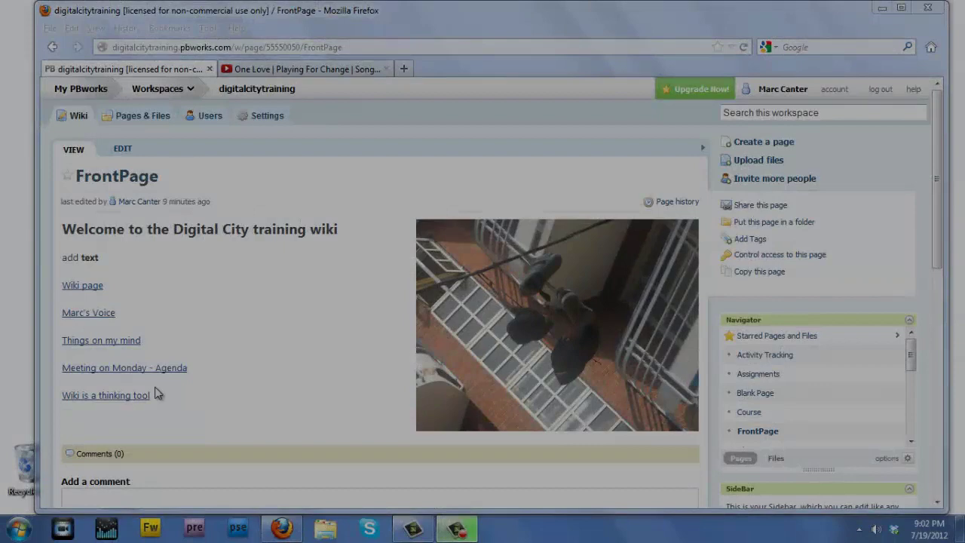
Step: Go through Wiki is a thinking tool and Idea 2 to the Photos here page and open it for editing
left_click(144, 397)
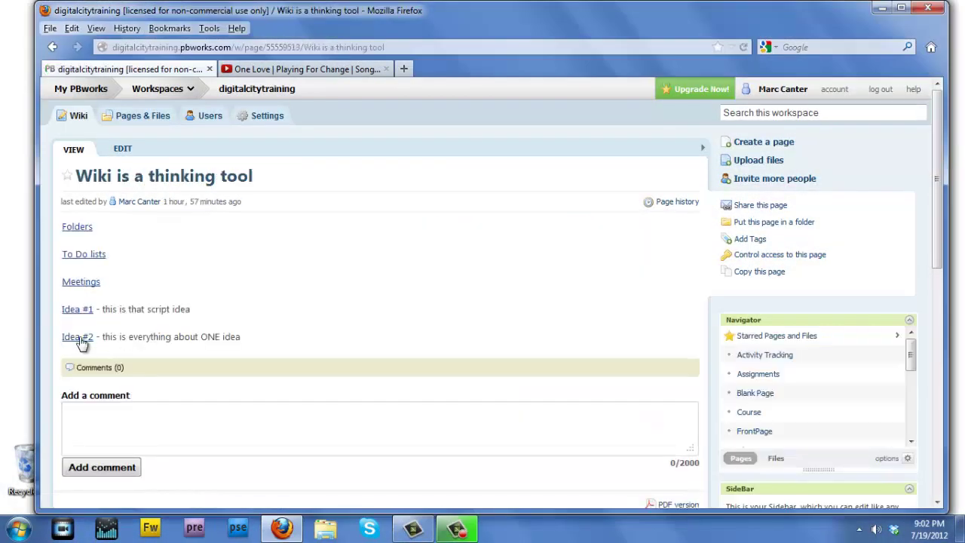
left_click(80, 339)
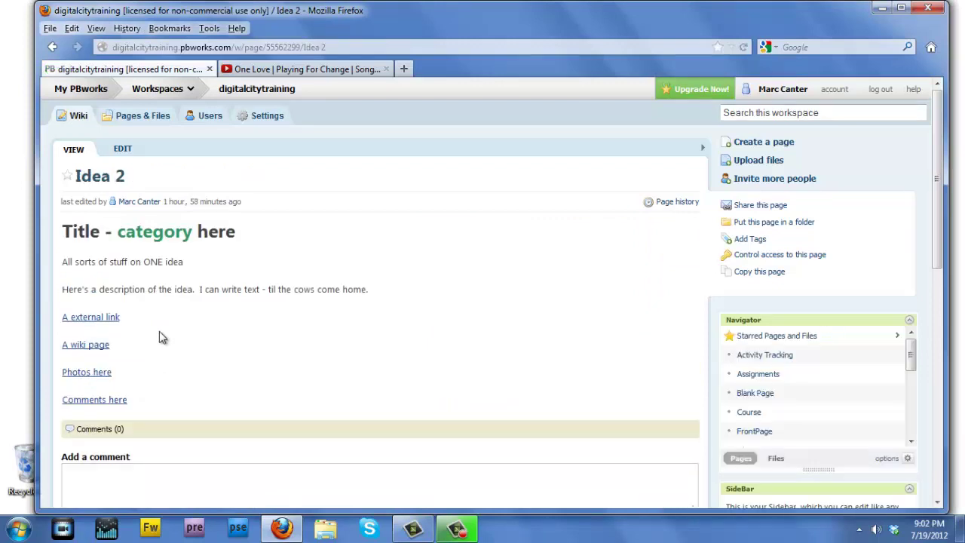
left_click(87, 375)
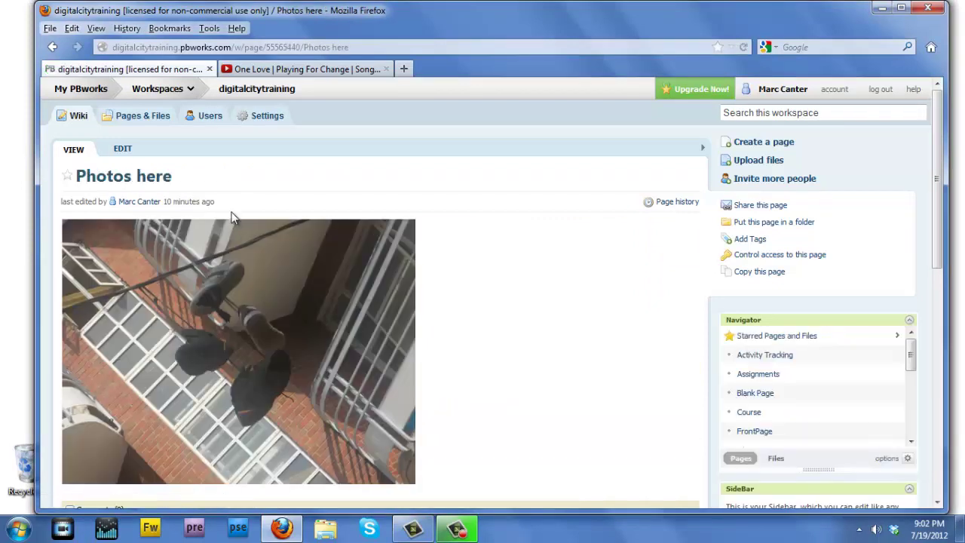
left_click(125, 151)
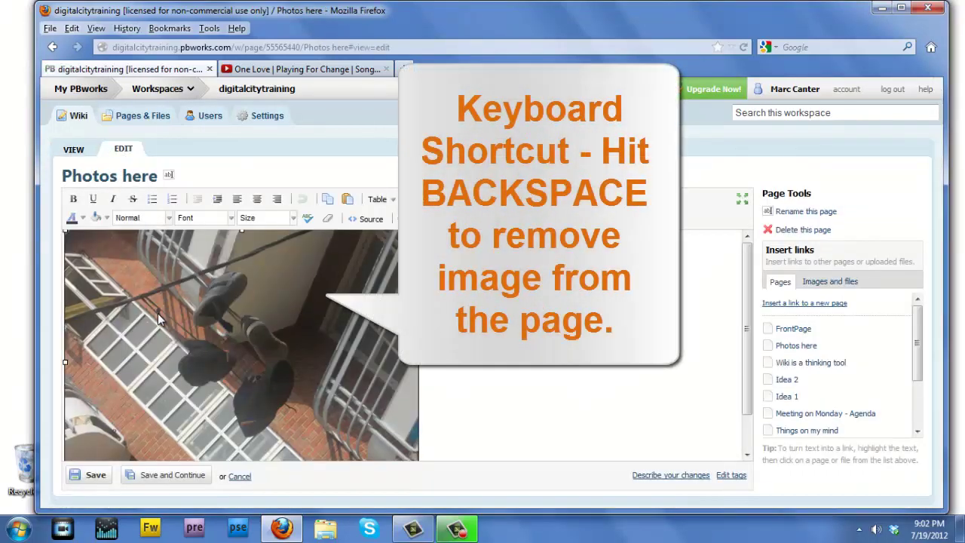
Step: Delete the image from the Photos here page and look through the editor's video insertion options
key("BackSpace")
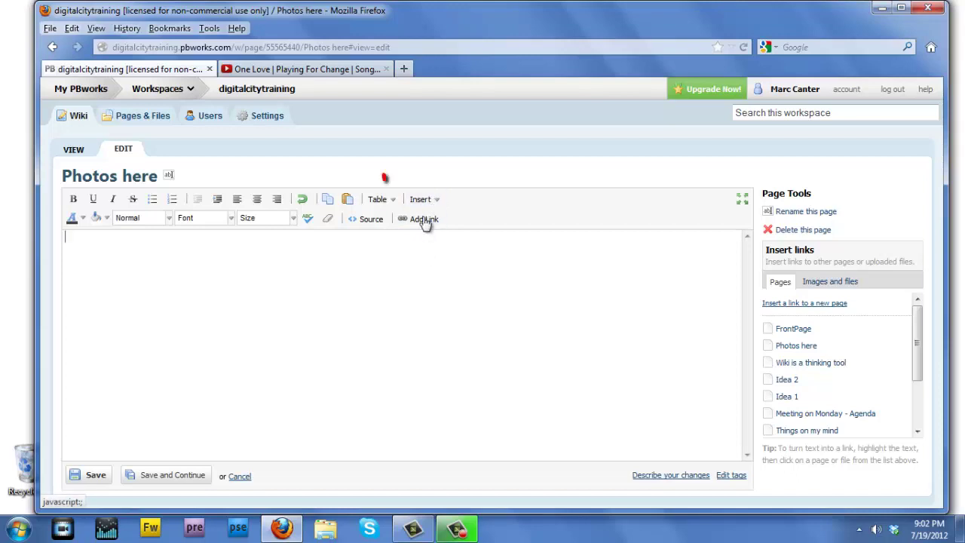
left_click(434, 200)
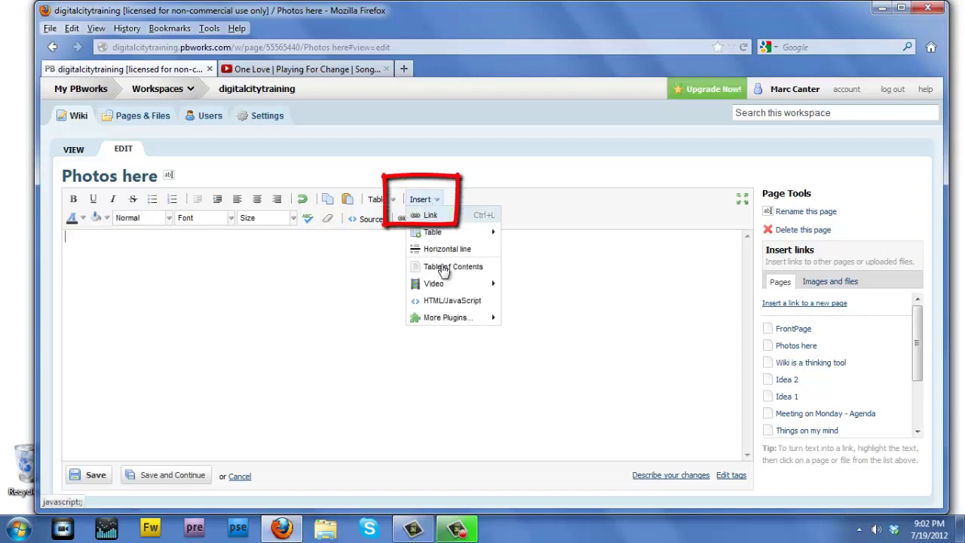
mouse_move(437, 285)
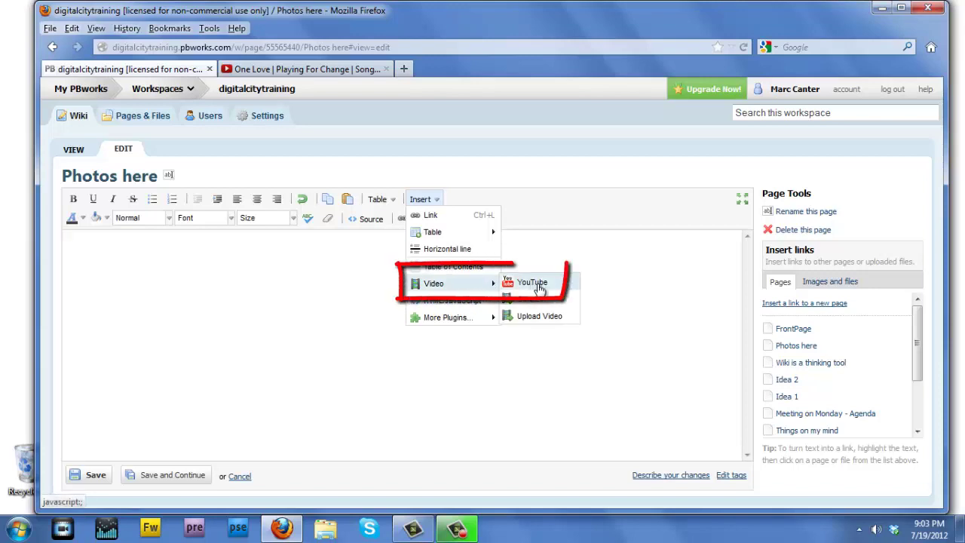
left_click(357, 283)
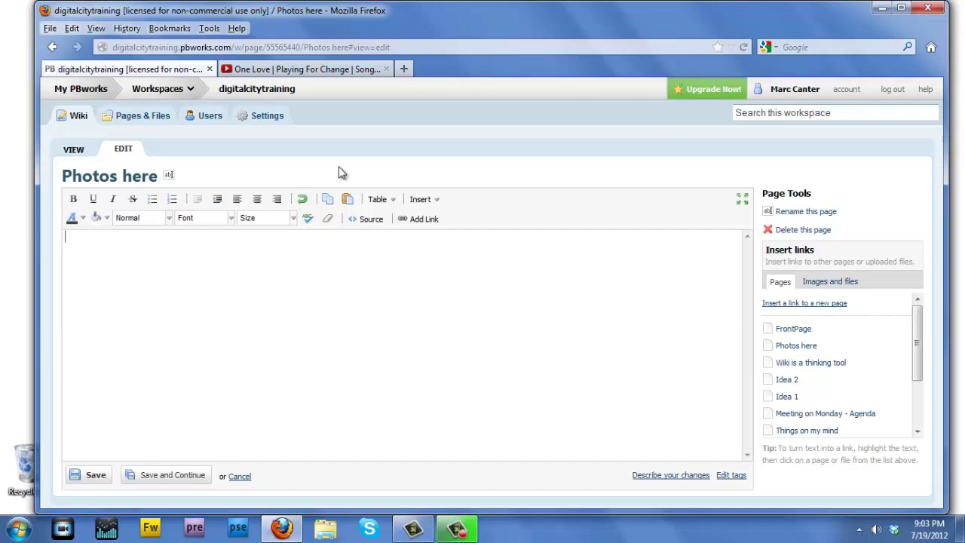
Step: Switch to the One Love | Playing For Change video on YouTube, play it briefly, copy its page address and pause it
left_click(323, 70)
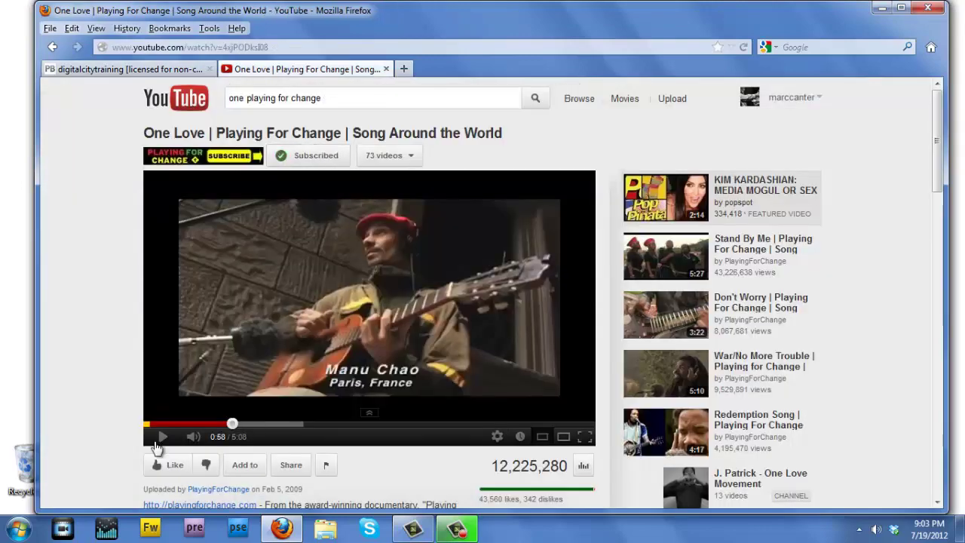
left_click(161, 437)
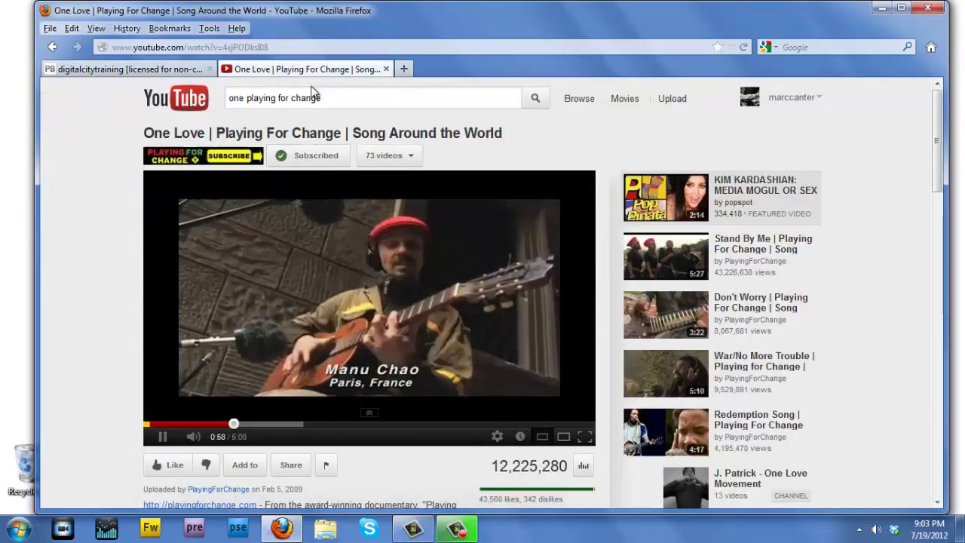
left_click(291, 47)
key("ctrl+c")
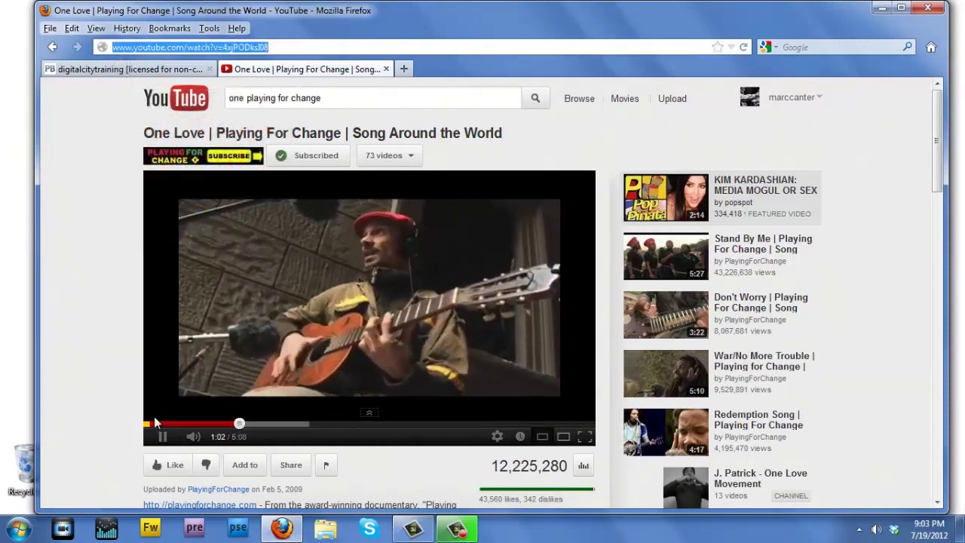
left_click(162, 436)
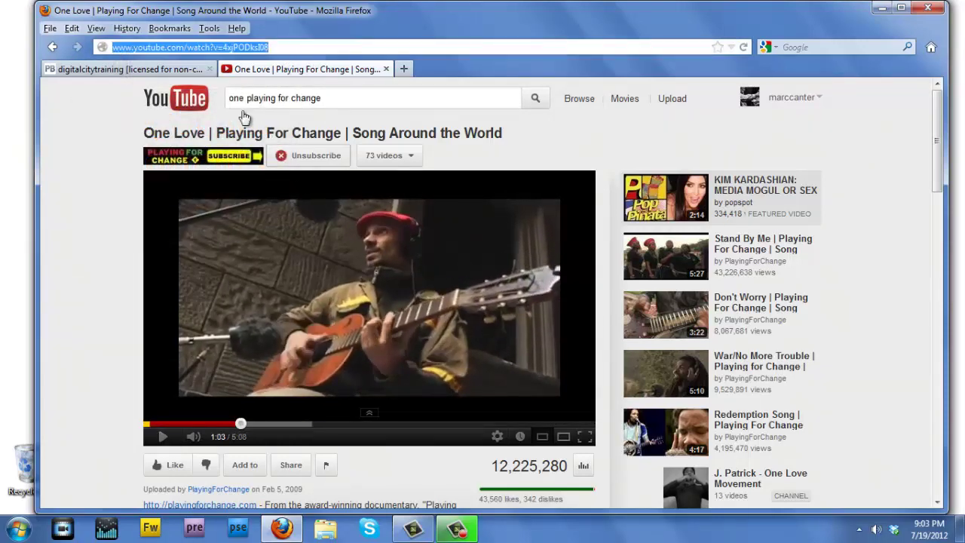
left_click(162, 70)
left_click(436, 204)
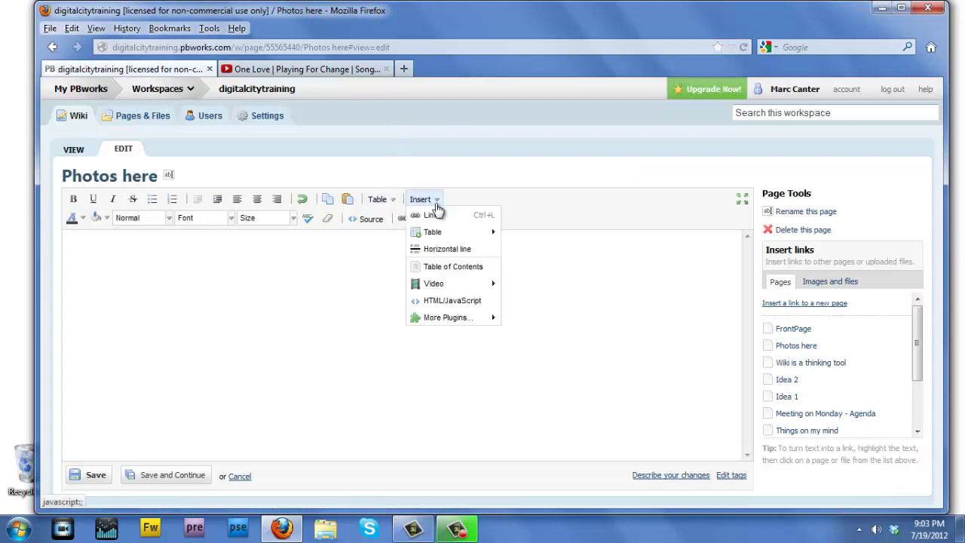
mouse_move(437, 284)
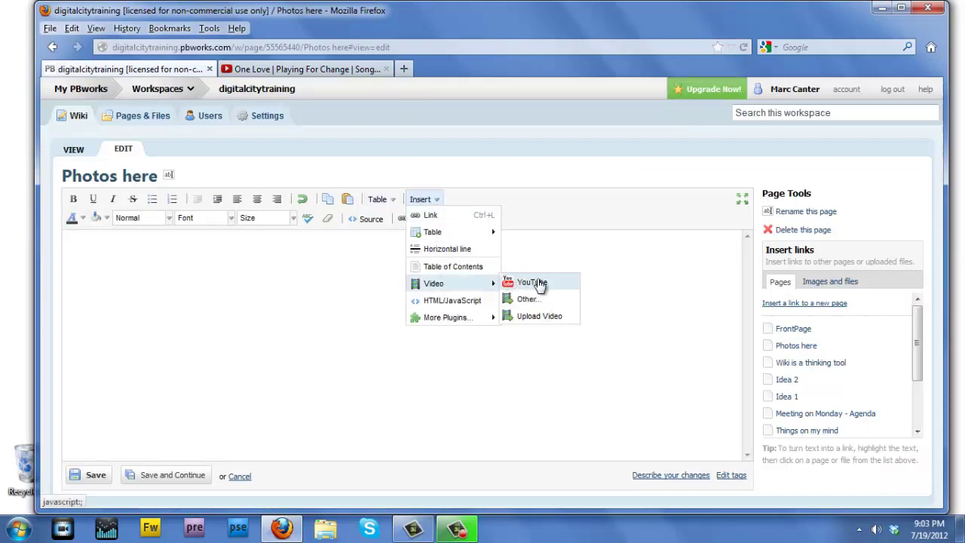
left_click(422, 201)
left_click(425, 202)
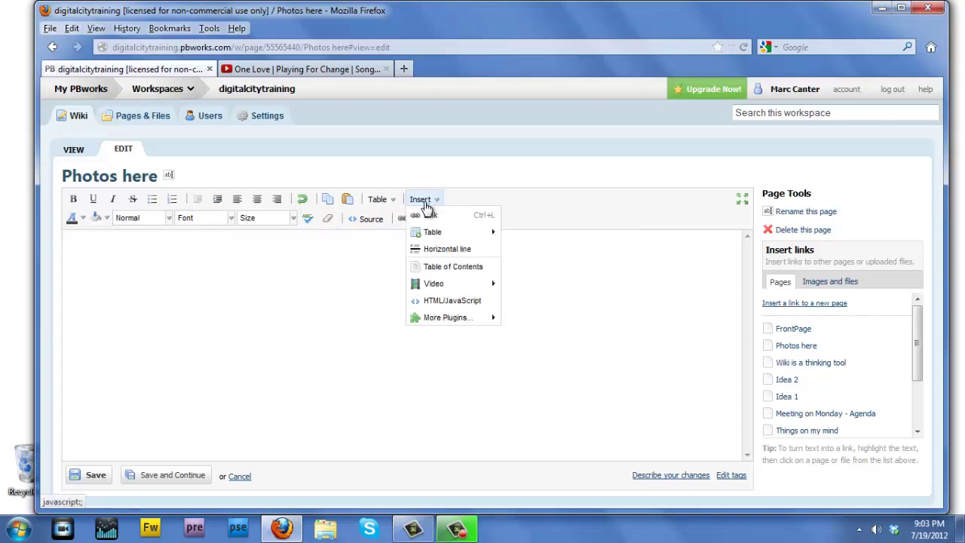
mouse_move(432, 284)
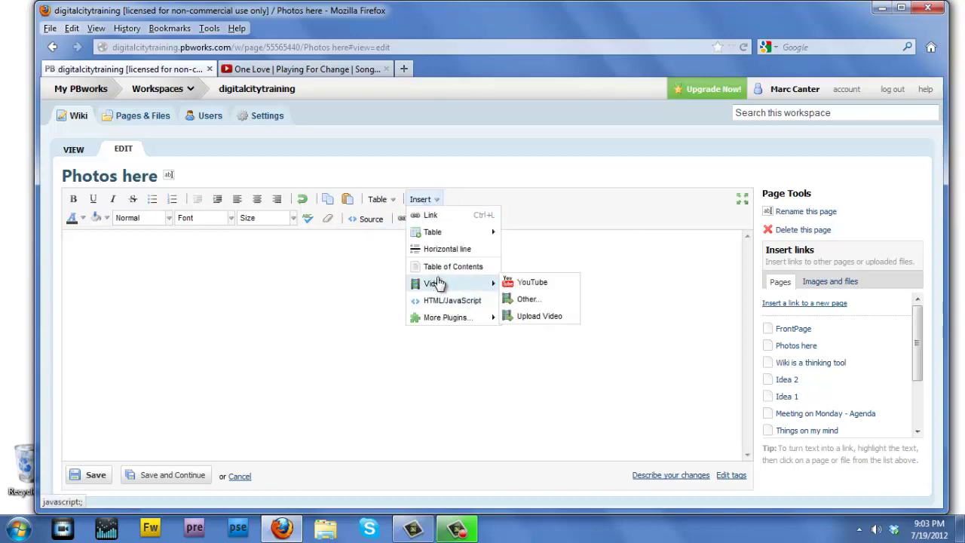
left_click(554, 287)
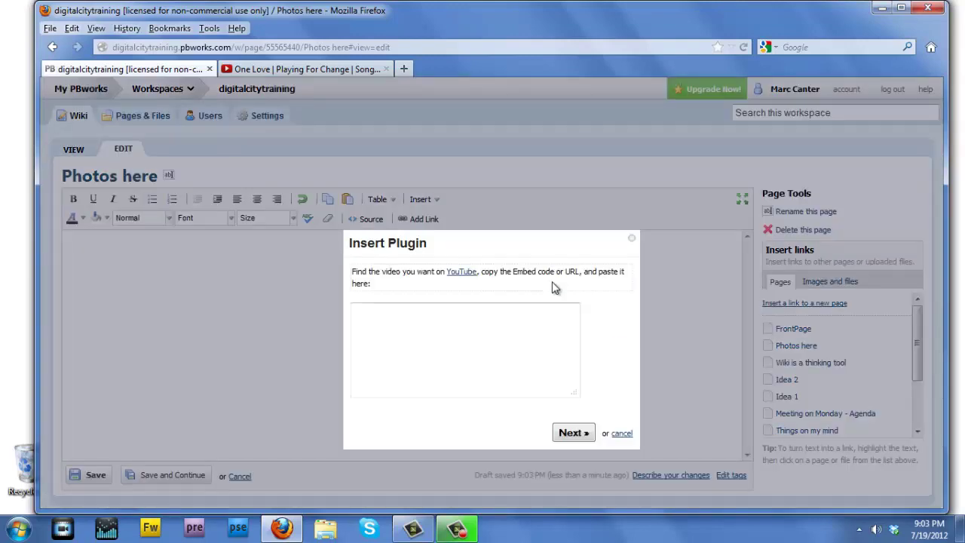
left_click(490, 316)
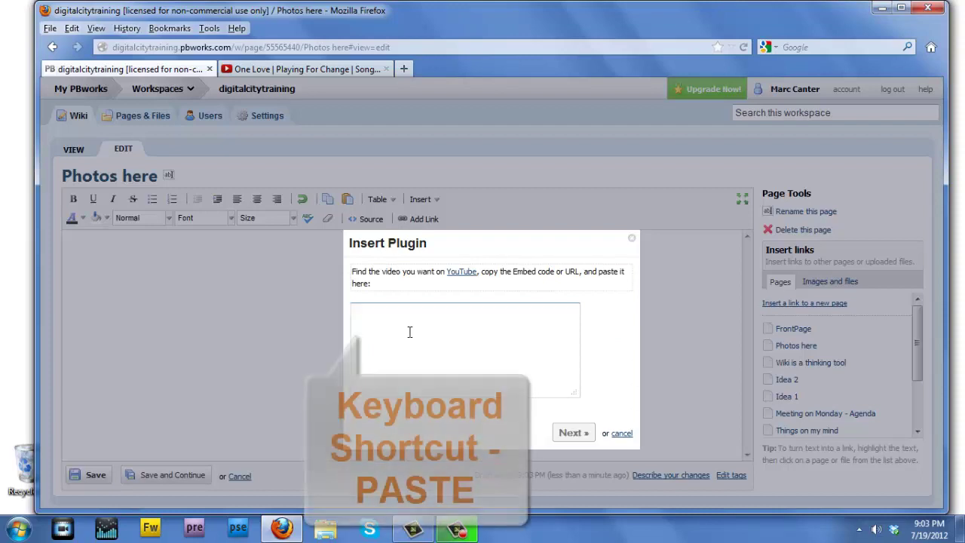
key("ctrl+v")
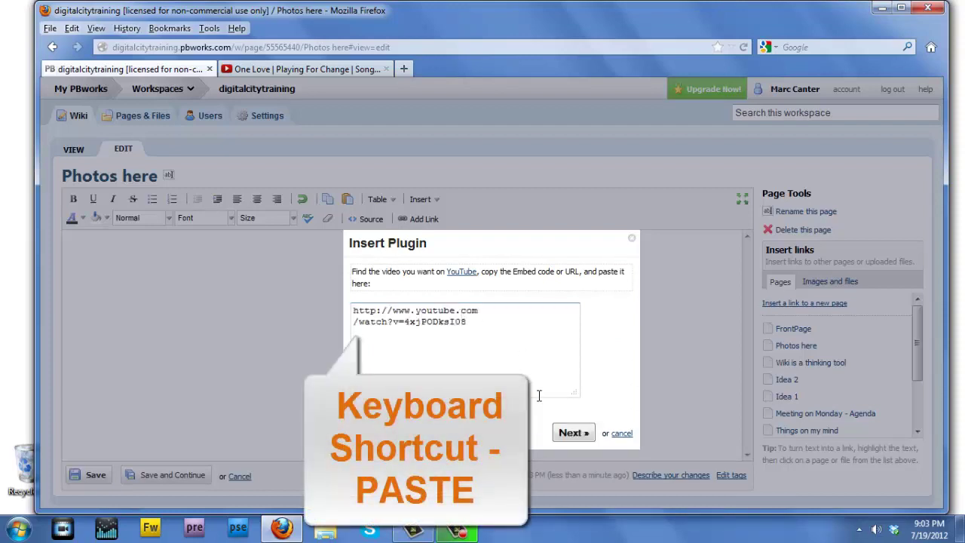
left_click(573, 434)
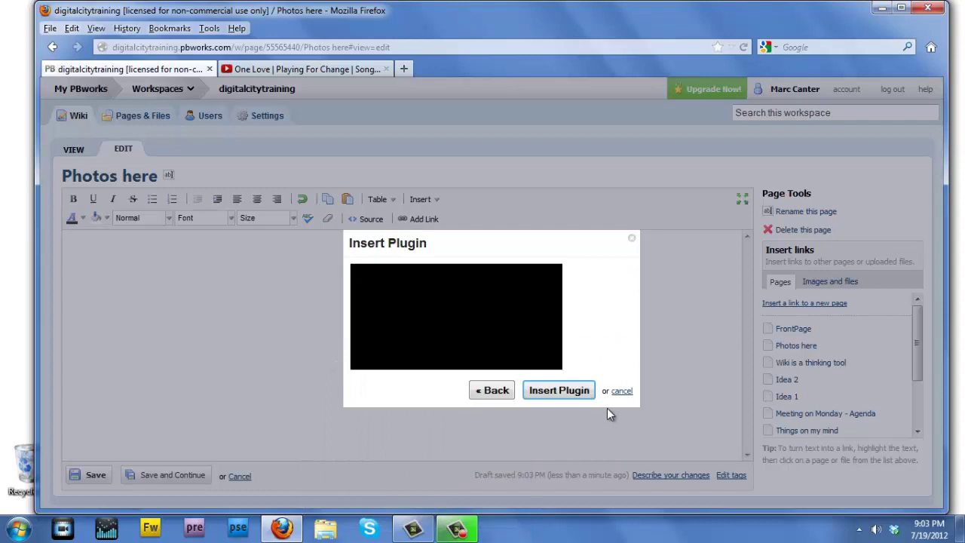
left_click(559, 390)
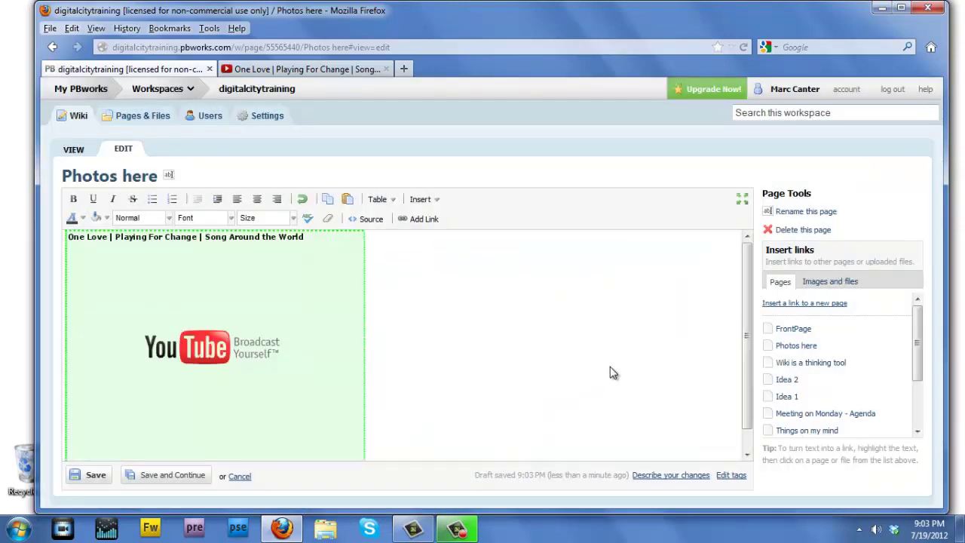
Step: Save the Photos here page and play the embedded One Love video on it
left_click(91, 476)
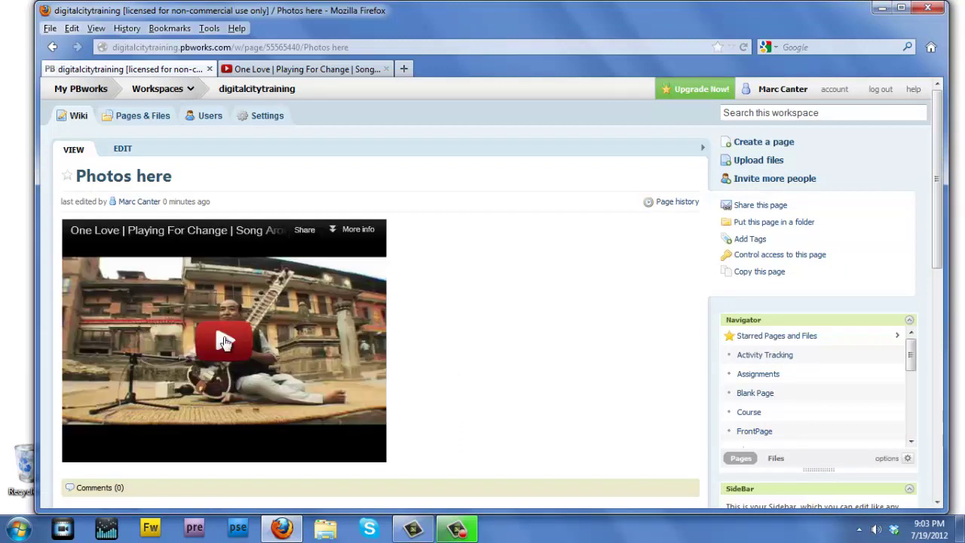
left_click(224, 341)
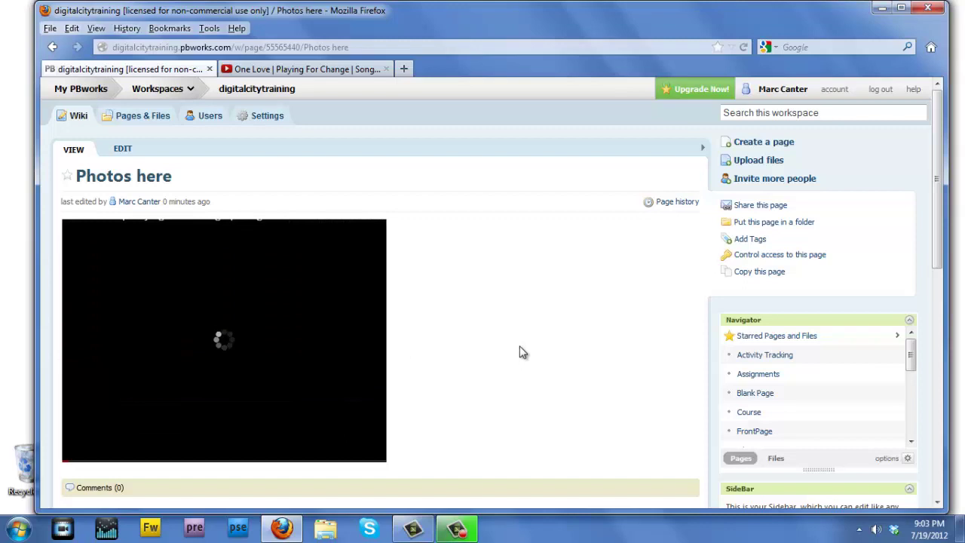